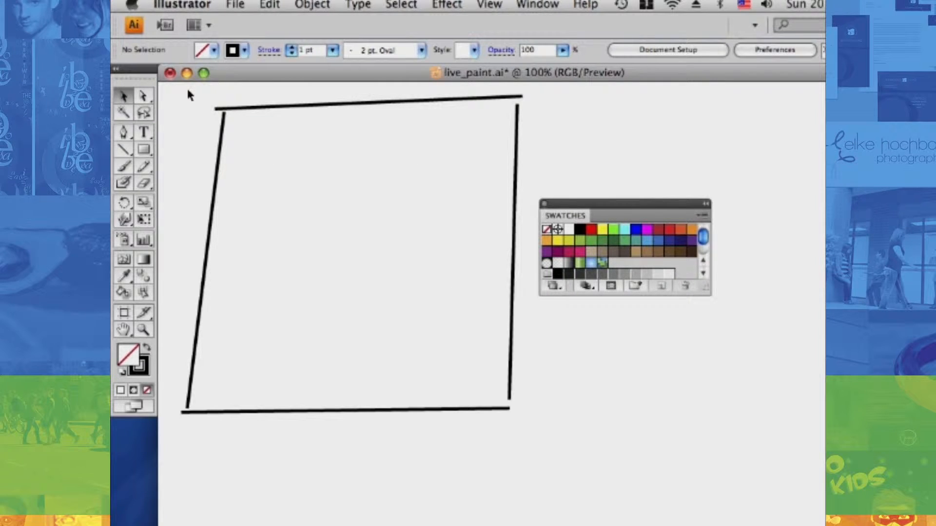
Select the four separate lines, try several fill swatches ending with blue, and deselect them.
{"action": "mouse_move", "coordinate": [188, 90]}
{"action": "left_mouse_down"}
{"action": "mouse_move", "coordinate": [294, 144]}
{"action": "mouse_move", "coordinate": [580, 405]}
{"action": "mouse_move", "coordinate": [581, 435]}
{"action": "left_mouse_up"}
{"action": "left_click", "coordinate": [558, 240]}
{"action": "left_click", "coordinate": [591, 241]}
{"action": "left_click", "coordinate": [580, 241]}
{"action": "left_click", "coordinate": [636, 230]}
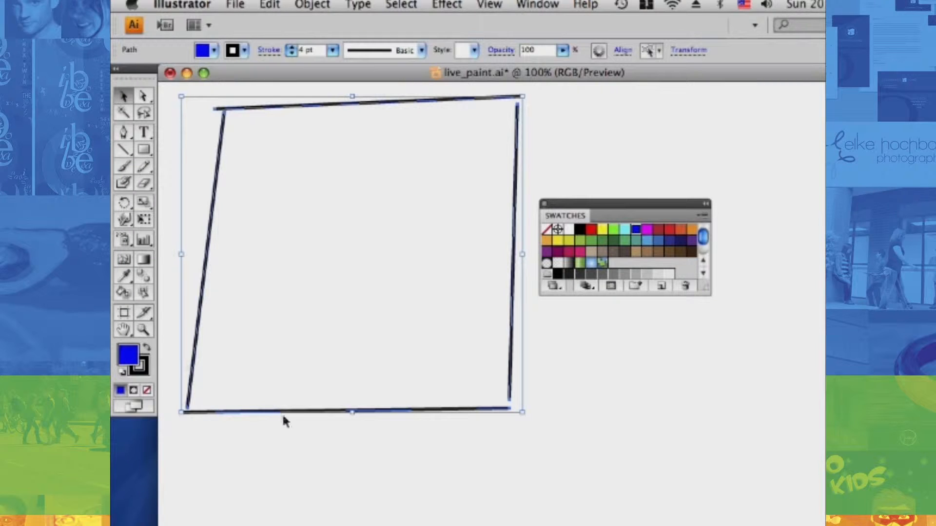
{"action": "left_click", "coordinate": [286, 432]}
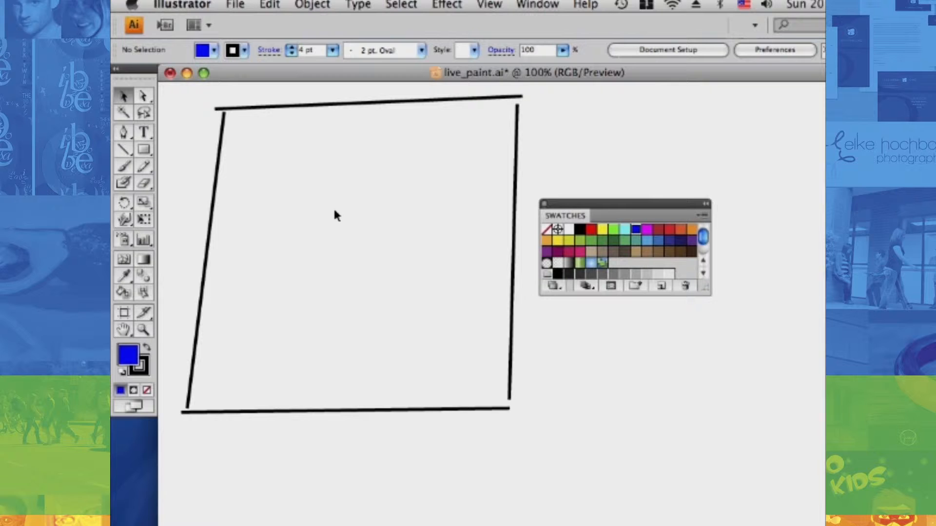
Convert the four lines into a Live Paint group with the Live Paint Bucket and choose light blue as the fill color.
{"action": "left_click_drag", "start_coordinate": [188, 93], "coordinate": [552, 433]}
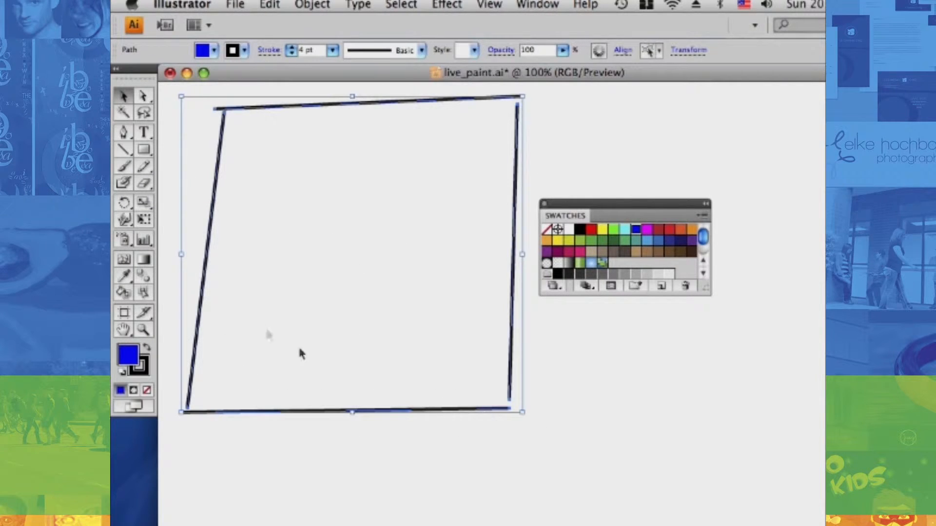
{"action": "left_click", "coordinate": [124, 293]}
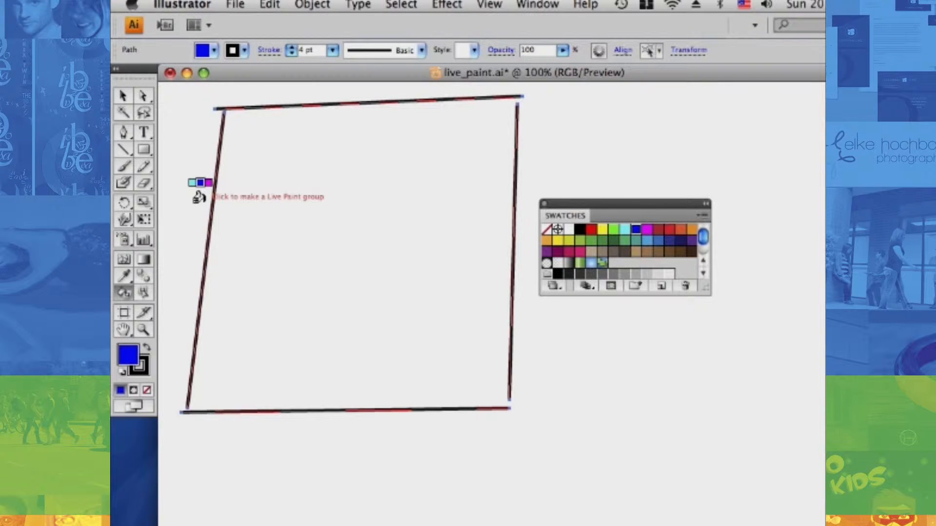
{"action": "left_click", "coordinate": [197, 200]}
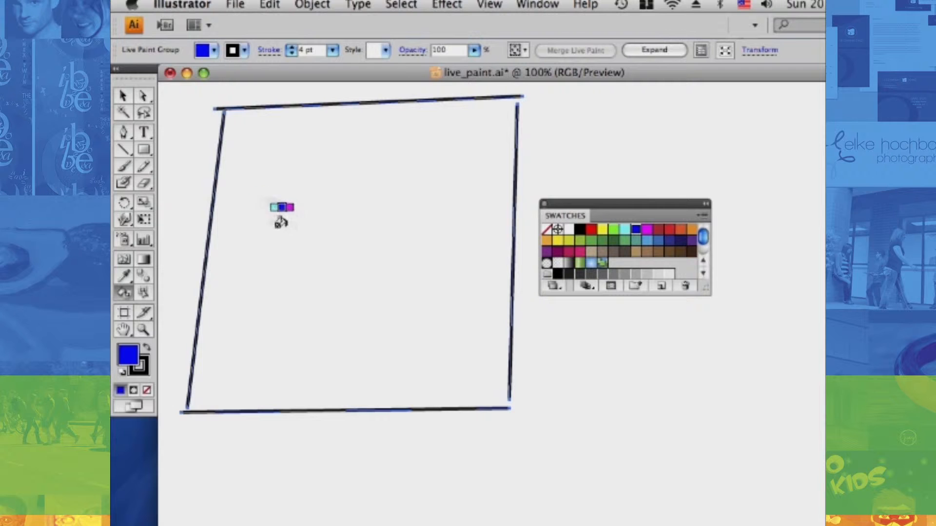
{"action": "left_click", "coordinate": [646, 241]}
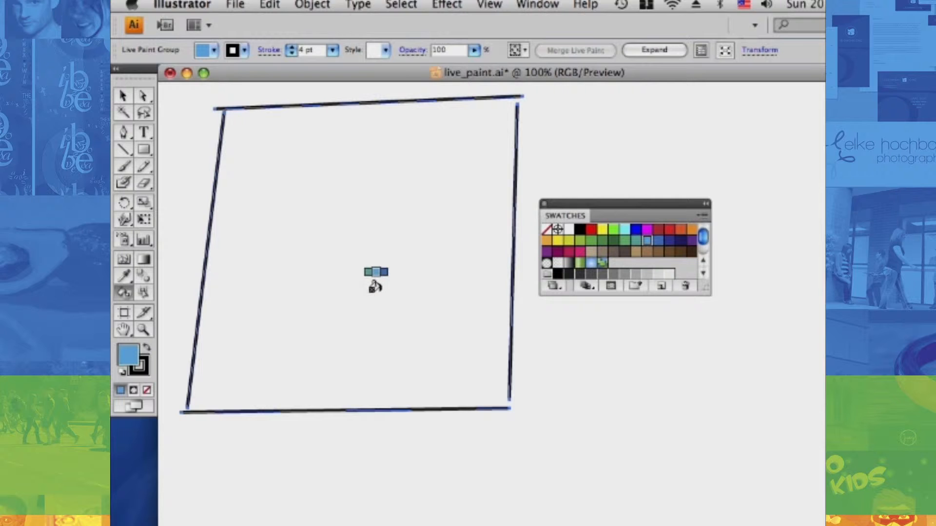
Set the gap detection of the Live Paint group so that paint stops at Large Gaps.
{"action": "left_click", "coordinate": [312, 4]}
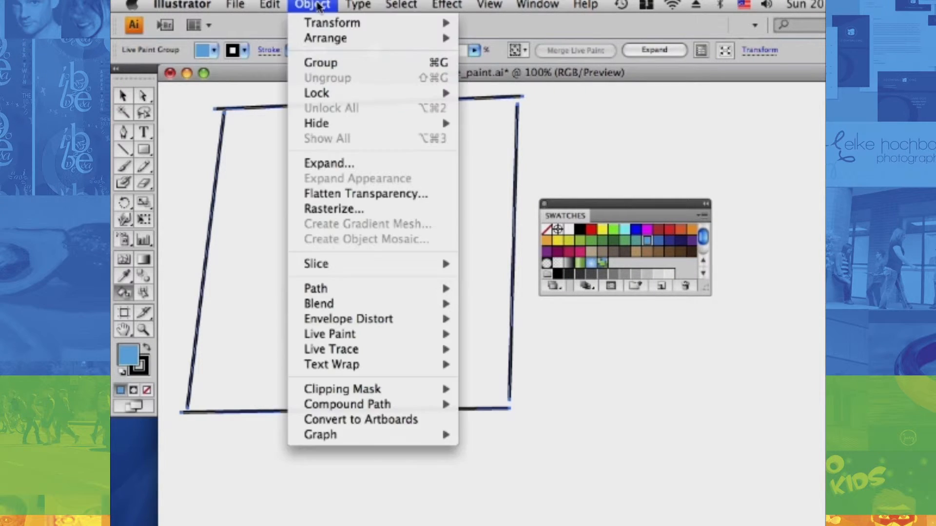
{"action": "mouse_move", "coordinate": [381, 351]}
{"action": "mouse_move", "coordinate": [390, 334]}
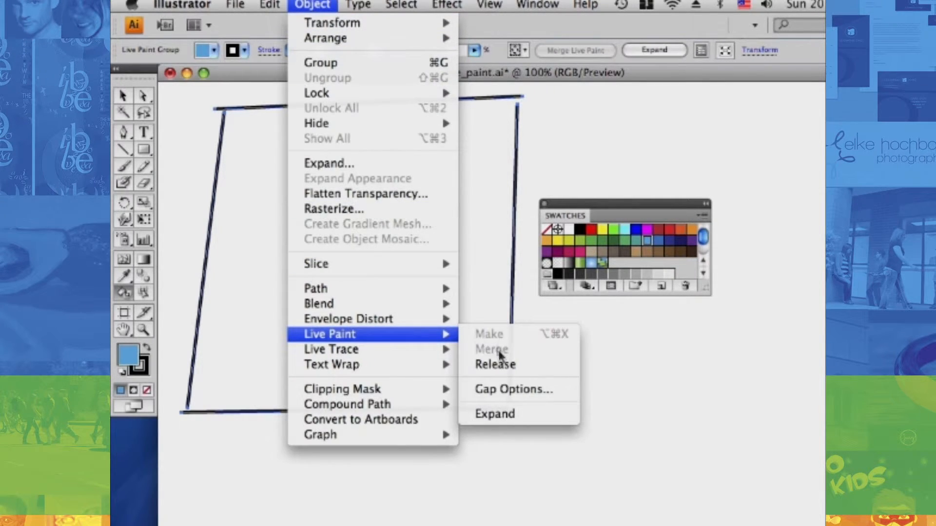
{"action": "left_click", "coordinate": [507, 390]}
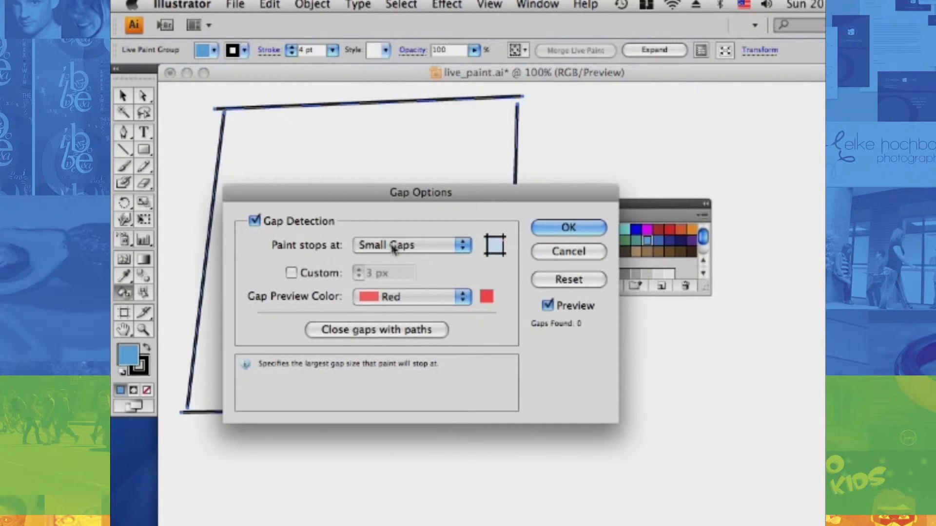
{"action": "left_click", "coordinate": [413, 250]}
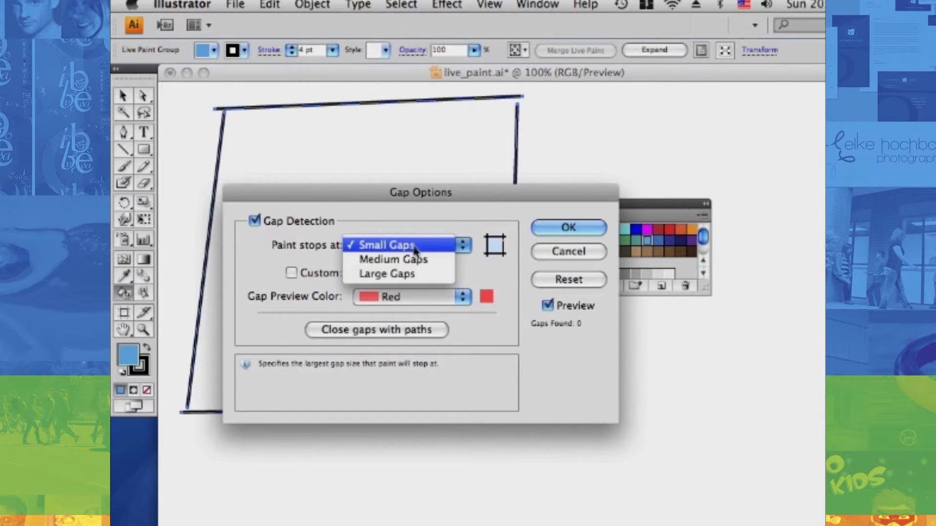
{"action": "left_click", "coordinate": [408, 275]}
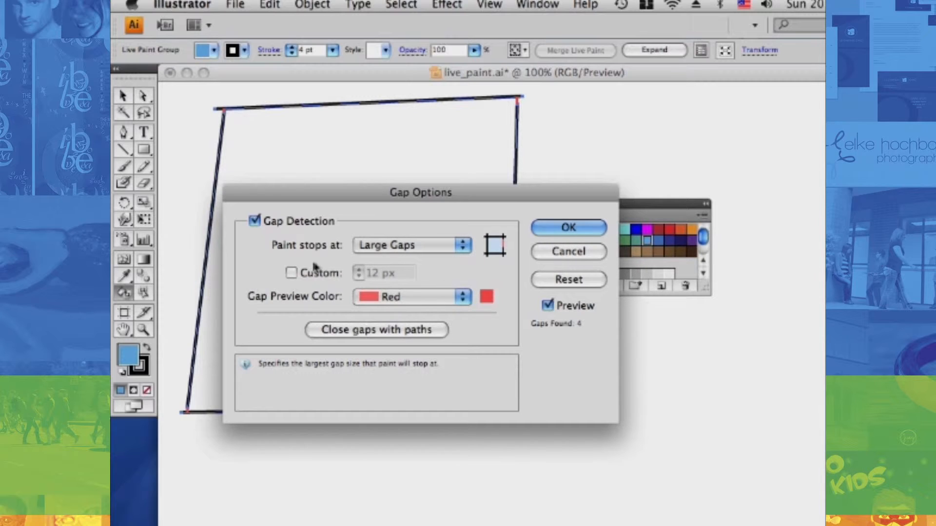
{"action": "left_click", "coordinate": [291, 273]}
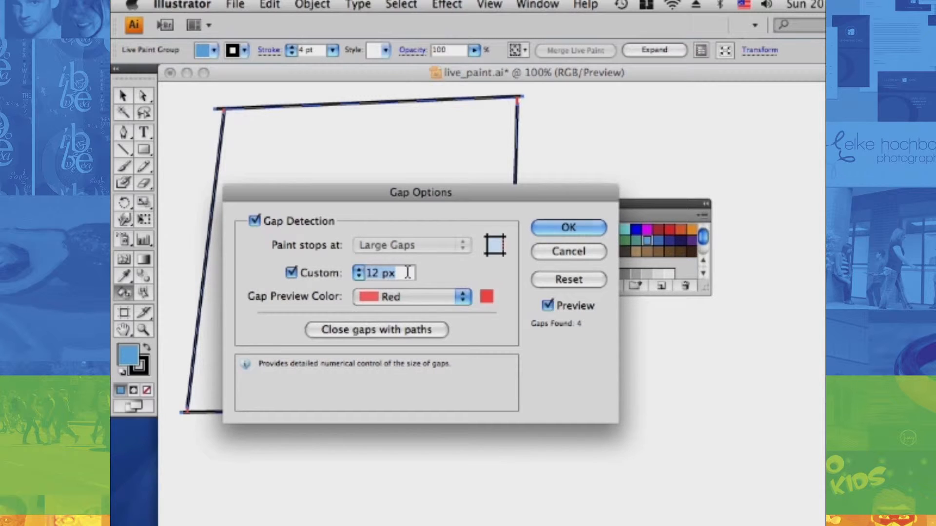
{"action": "type", "text": "72"}
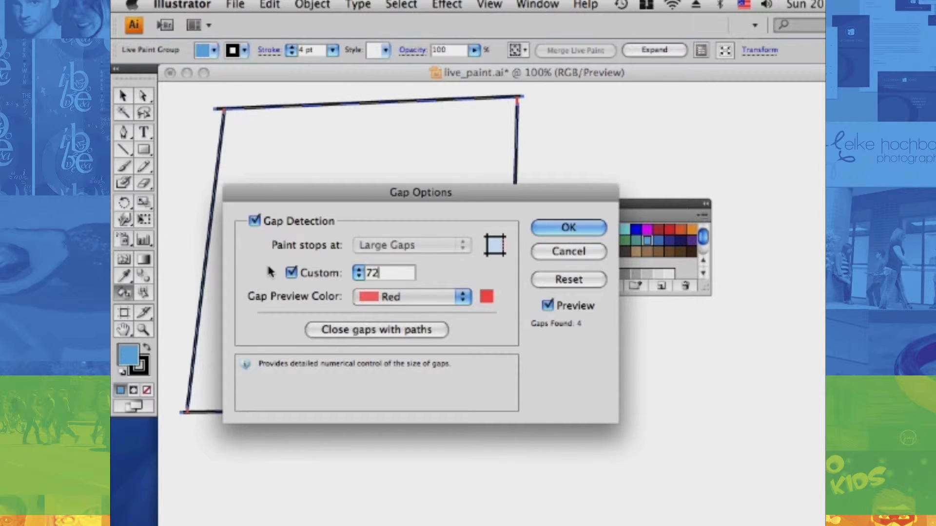
{"action": "left_click", "coordinate": [291, 273]}
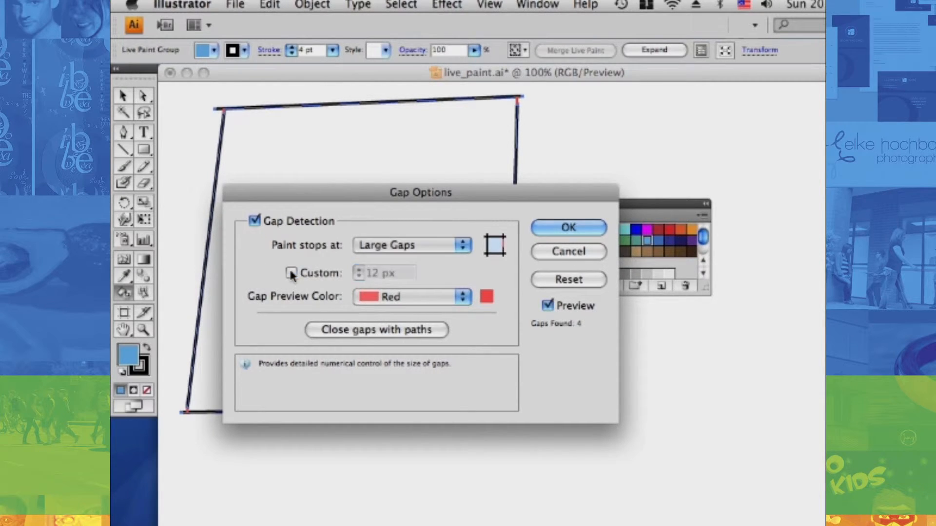
Accept the gap options and fill the area enclosed by the four lines with light blue.
{"action": "left_click", "coordinate": [569, 228]}
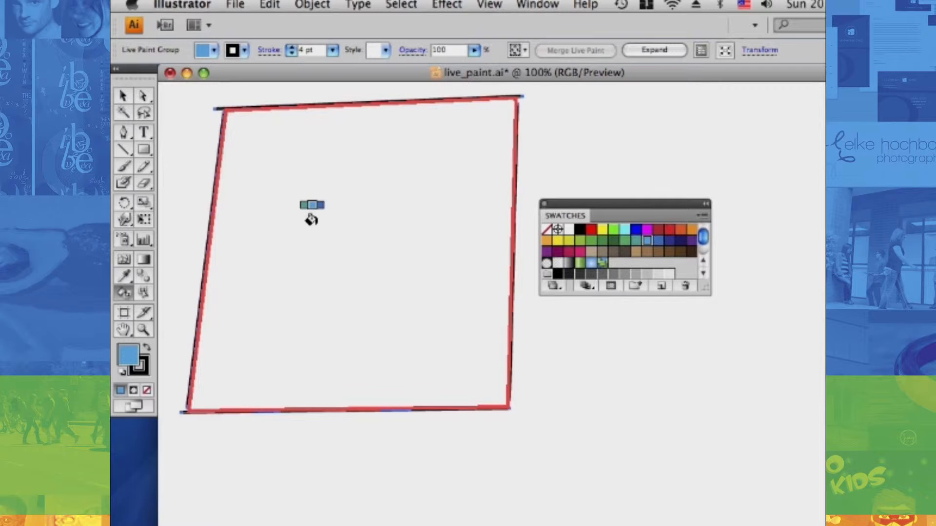
{"action": "left_click", "coordinate": [329, 218]}
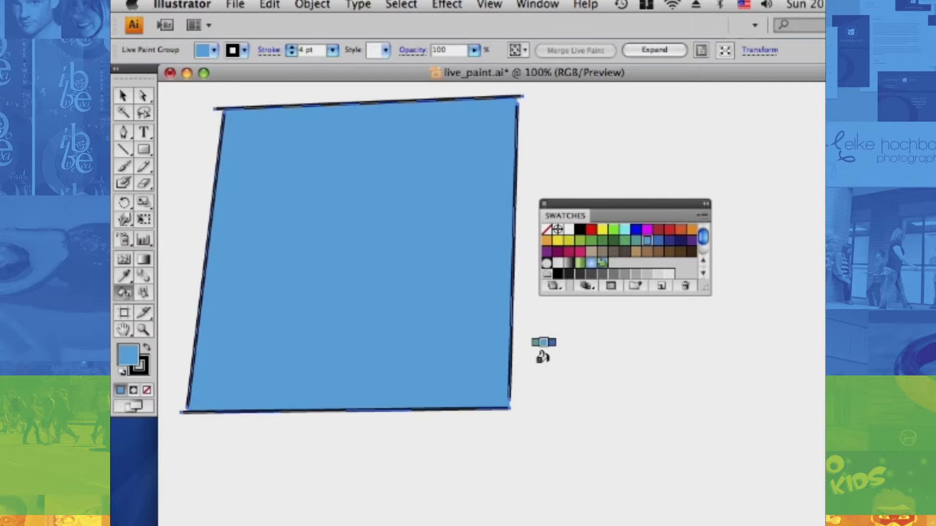
Cycle the Live Paint Bucket's swatch to yellow and repaint the enclosed area with it.
{"action": "key", "text": "Right"}
{"action": "key", "text": "Right"}
{"action": "key", "text": "Right"}
{"action": "key", "text": "Right"}
{"action": "key", "text": "Right"}
{"action": "key", "text": "Right"}
{"action": "key", "text": "Right"}
{"action": "key", "text": "Right"}
{"action": "key", "text": "Right"}
{"action": "key", "text": "Right"}
{"action": "key", "text": "Right"}
{"action": "key", "text": "Right"}
{"action": "key", "text": "Right"}
{"action": "key", "text": "Right"}
{"action": "key", "text": "Right"}
{"action": "key", "text": "Right"}
{"action": "key", "text": "Right"}
{"action": "key", "text": "Right"}
{"action": "key", "text": "Right"}
{"action": "key", "text": "Right"}
{"action": "key", "text": "Right"}
{"action": "key", "text": "Right"}
{"action": "key", "text": "Right"}
{"action": "key", "text": "Right"}
{"action": "key", "text": "Right"}
{"action": "key", "text": "Right"}
{"action": "key", "text": "Right"}
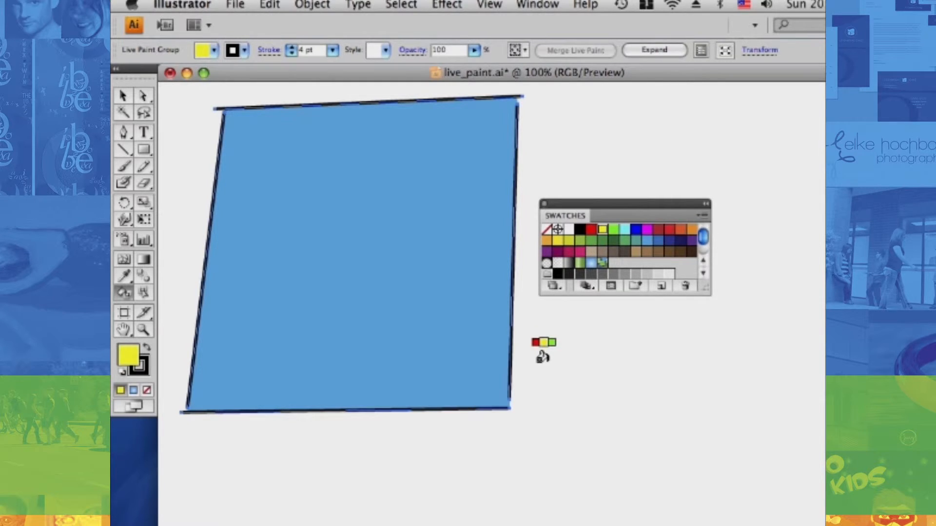
{"action": "left_click", "coordinate": [324, 256]}
Repaint the enclosed area with the neighboring bright green swatch and again with light cyan.
{"action": "key", "text": "Right"}
{"action": "left_click", "coordinate": [324, 257]}
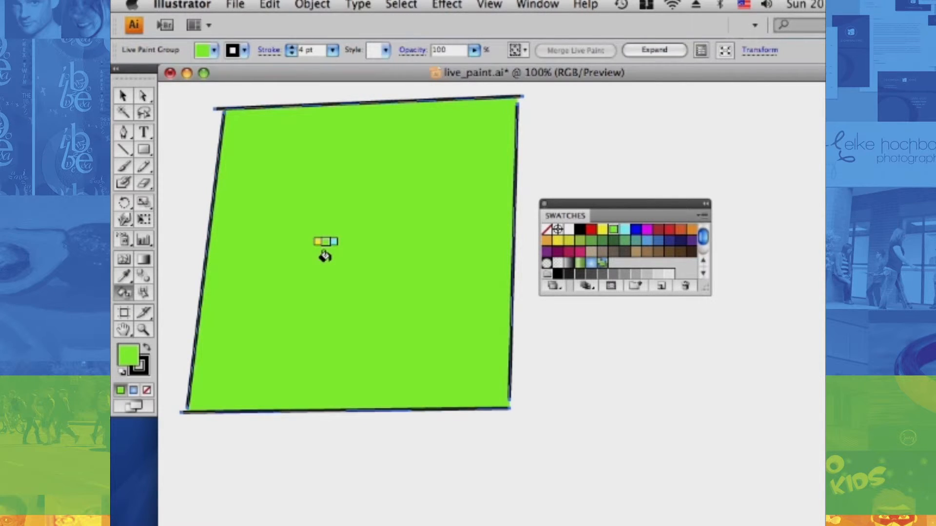
{"action": "key", "text": "Right"}
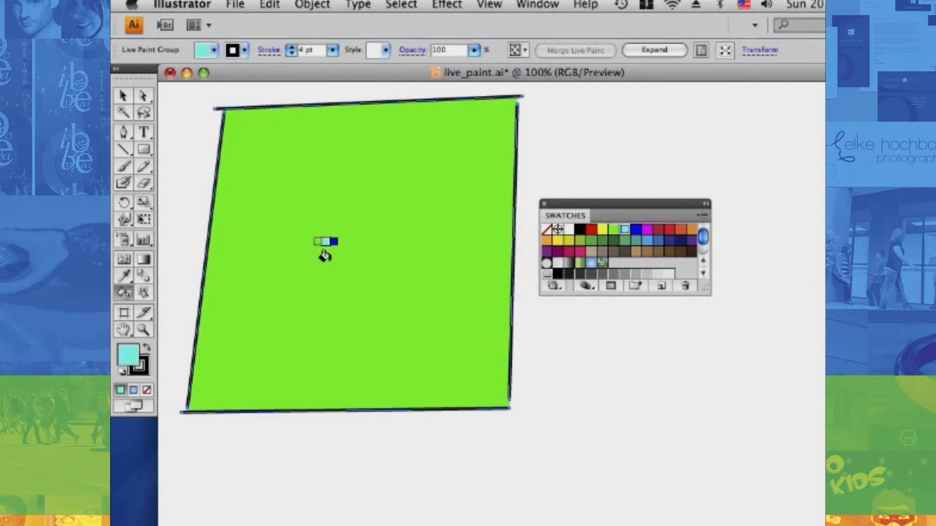
{"action": "left_click", "coordinate": [325, 256]}
Advance the Live Paint Bucket's swatch to orange and fill the enclosed area with it.
{"action": "key", "text": "Right"}
{"action": "key", "text": "Right"}
{"action": "key", "text": "Right"}
{"action": "key", "text": "Right"}
{"action": "key", "text": "Right"}
{"action": "key", "text": "Right"}
{"action": "left_click", "coordinate": [325, 256]}
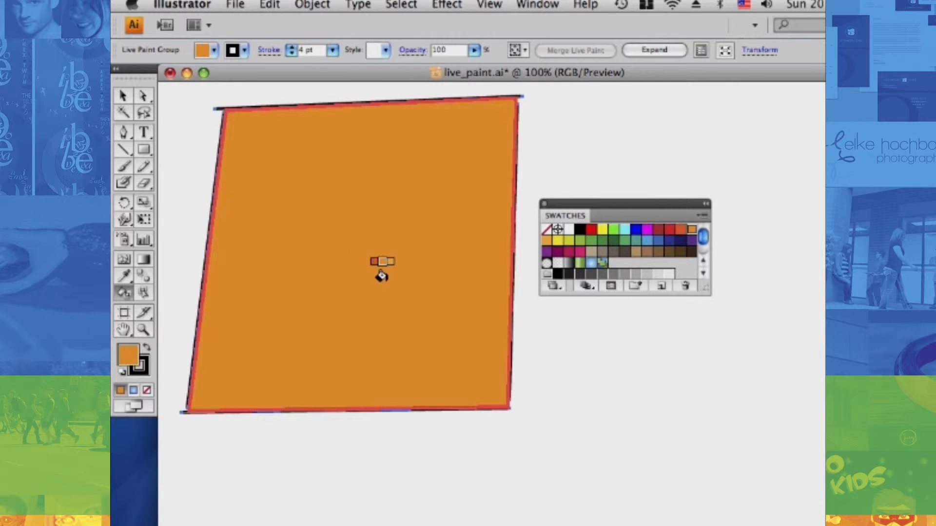
Enable Paint Strokes in the Live Paint Bucket options, keeping the highlight color Red.
{"action": "double_click", "coordinate": [124, 293]}
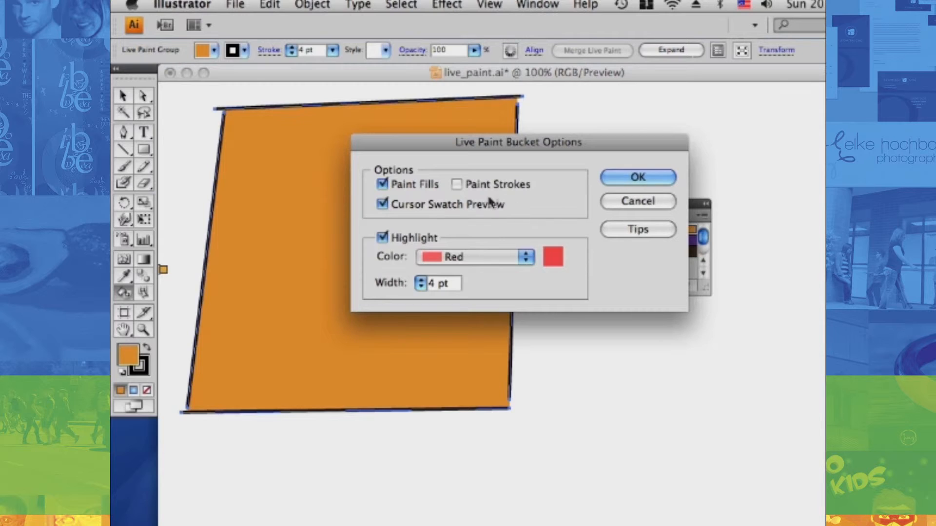
{"action": "left_click", "coordinate": [456, 185]}
{"action": "left_click", "coordinate": [461, 257]}
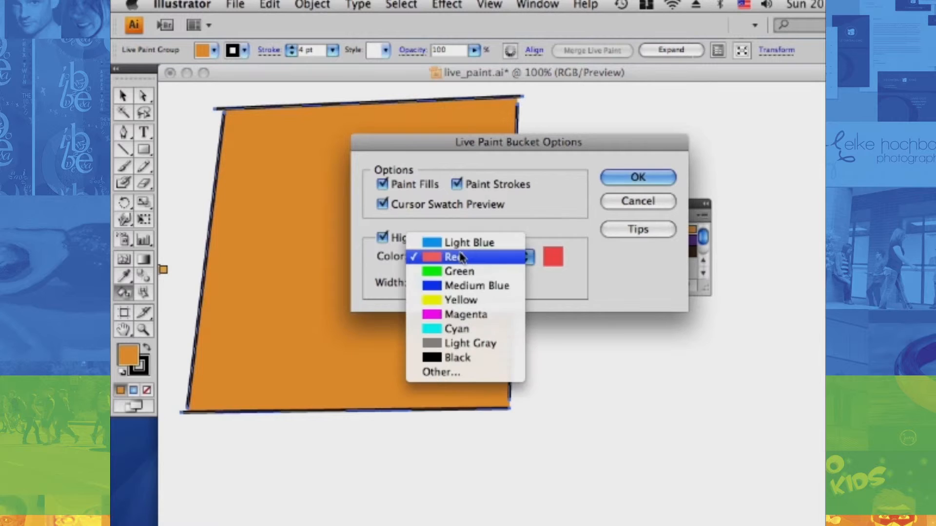
{"action": "left_click", "coordinate": [461, 258]}
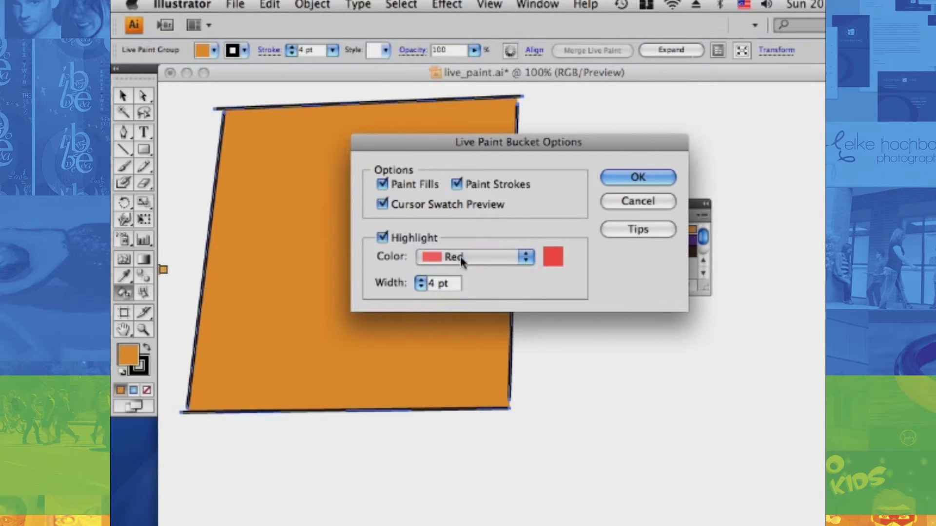
{"action": "left_click", "coordinate": [655, 179]}
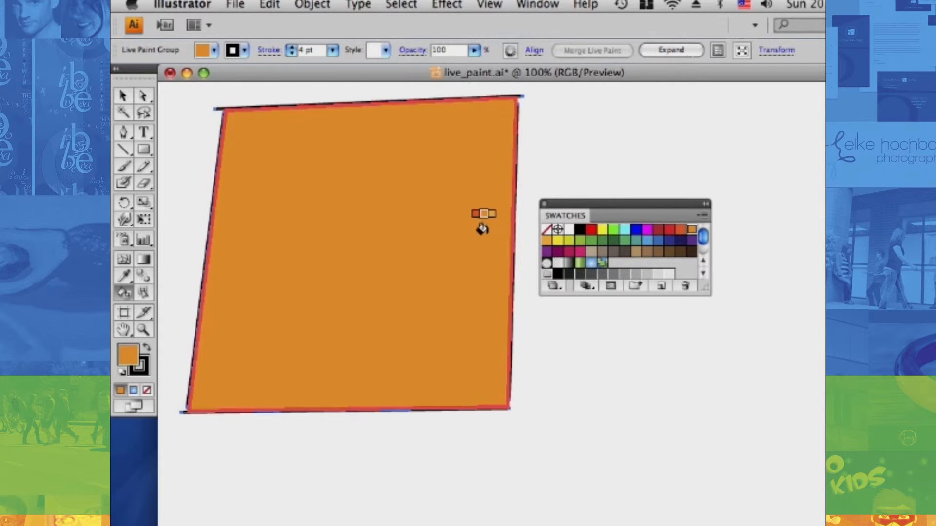
Draw one horizontal and one vertical line segment across the orange shape, dividing it into four quadrants.
{"action": "left_click", "coordinate": [130, 153]}
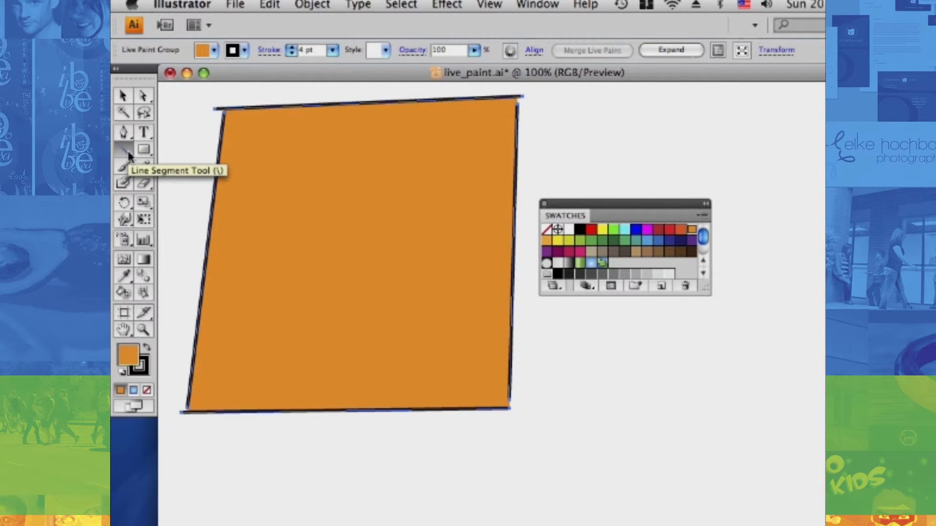
{"action": "left_click_drag", "start_coordinate": [199, 259], "coordinate": [509, 256]}
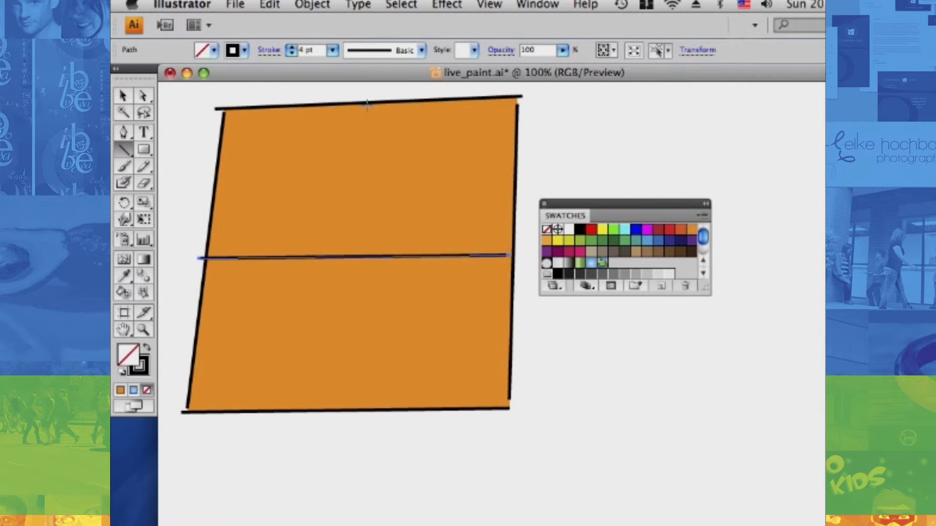
{"action": "left_click_drag", "start_coordinate": [363, 104], "coordinate": [354, 404]}
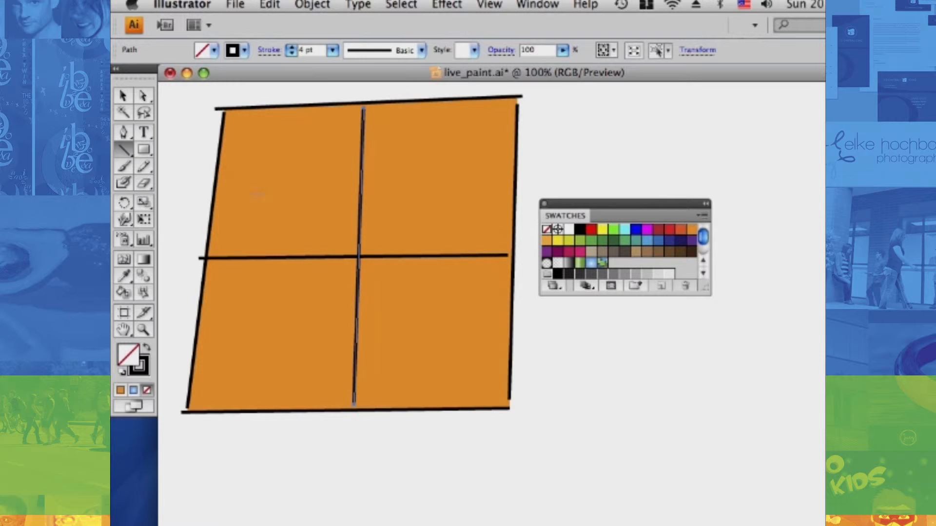
Select the orange shape with both dividing lines, merge them into one Live Paint group, and deselect it.
{"action": "left_click", "coordinate": [123, 96]}
{"action": "left_click_drag", "start_coordinate": [201, 98], "coordinate": [557, 428]}
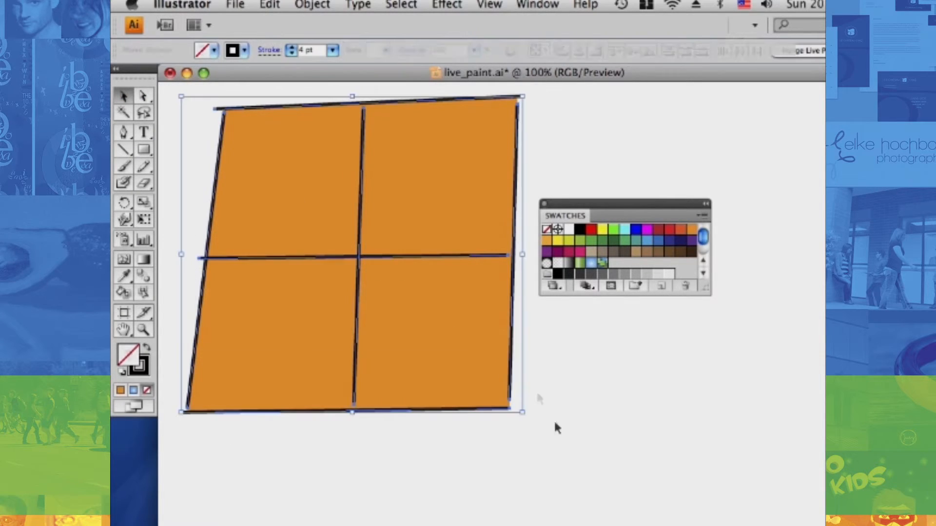
{"action": "left_click", "coordinate": [312, 4]}
{"action": "mouse_move", "coordinate": [392, 336]}
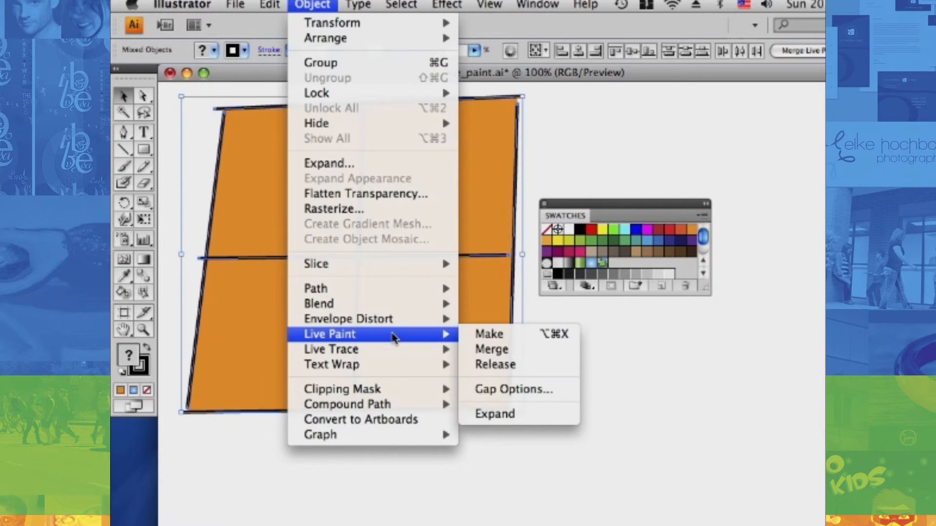
{"action": "left_click", "coordinate": [507, 349]}
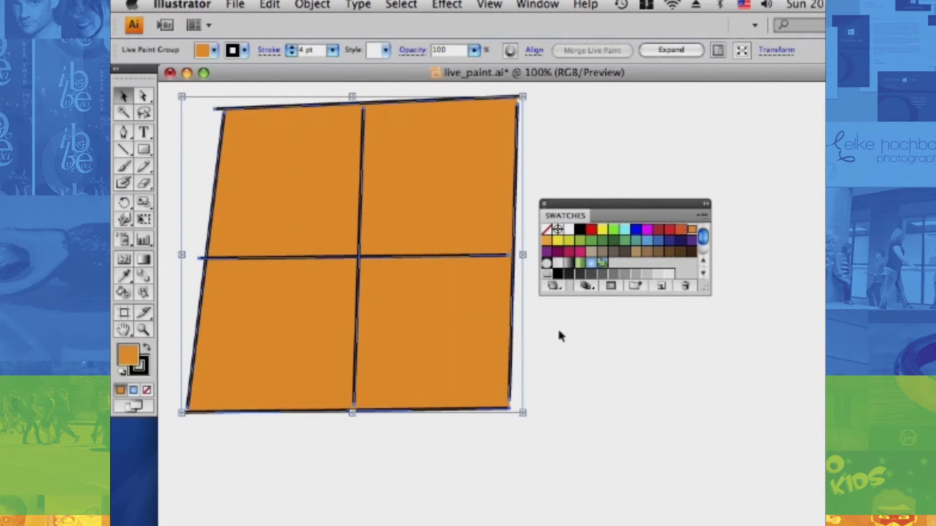
{"action": "left_click", "coordinate": [564, 337]}
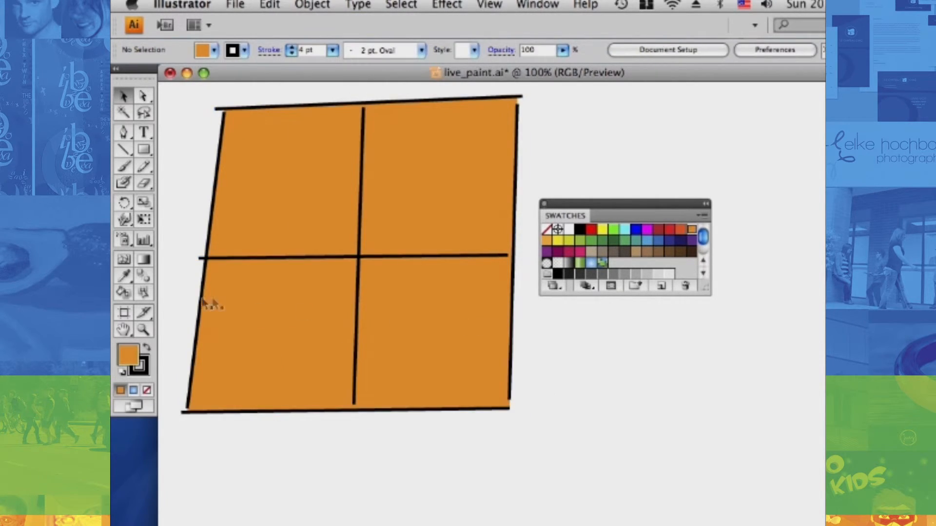
Fill the upper-left quadrant with medium green using the Live Paint Bucket.
{"action": "left_click", "coordinate": [123, 293]}
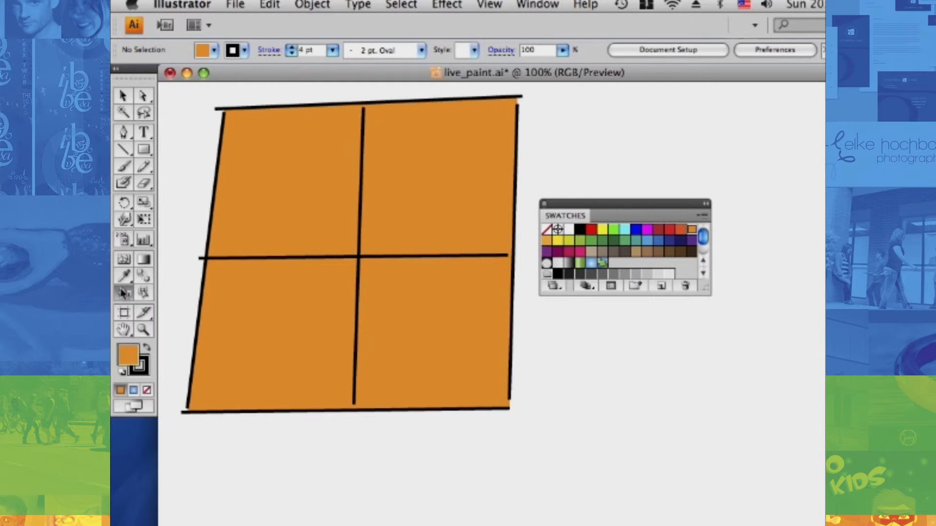
{"action": "left_click", "coordinate": [591, 240]}
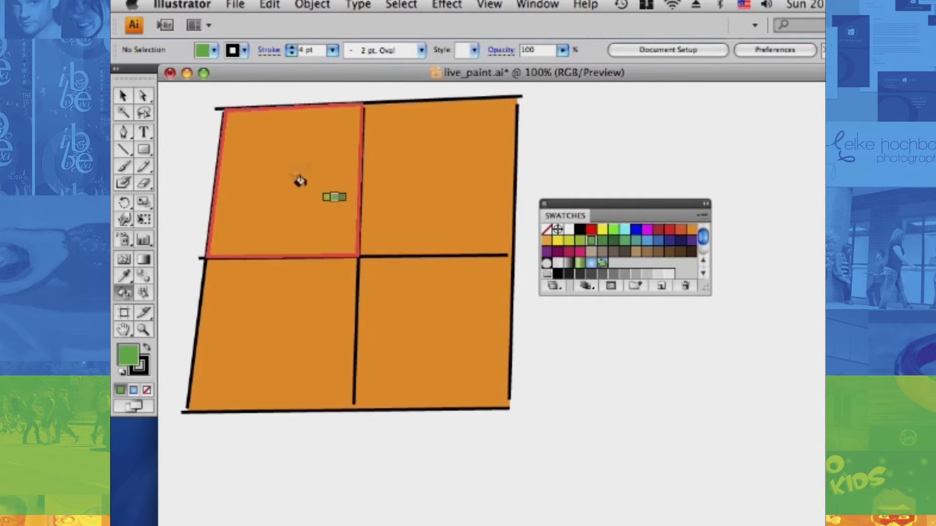
{"action": "left_click", "coordinate": [265, 163]}
Cycle the bucket's swatch to light blue and fill the upper-right quadrant.
{"action": "key", "text": "Right"}
{"action": "key", "text": "Right"}
{"action": "key", "text": "Right"}
{"action": "key", "text": "Right"}
{"action": "key", "text": "Right"}
{"action": "left_click", "coordinate": [442, 176]}
Cycle the bucket's swatch back to yellow-green and fill the lower-left quadrant.
{"action": "key", "text": "Left"}
{"action": "key", "text": "Left"}
{"action": "key", "text": "Left"}
{"action": "key", "text": "Left"}
{"action": "key", "text": "Left"}
{"action": "key", "text": "Left"}
{"action": "key", "text": "Left"}
{"action": "left_click", "coordinate": [286, 311]}
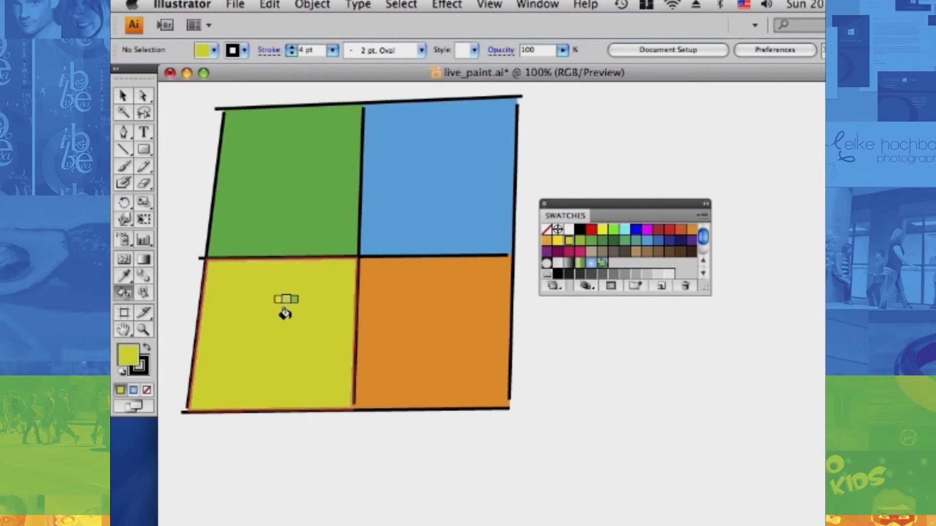
Move the right anchor point of the horizontal dividing line upward with the Direct Selection tool so the line slants.
{"action": "left_click", "coordinate": [143, 96]}
{"action": "left_click_drag", "start_coordinate": [510, 256], "coordinate": [509, 195]}
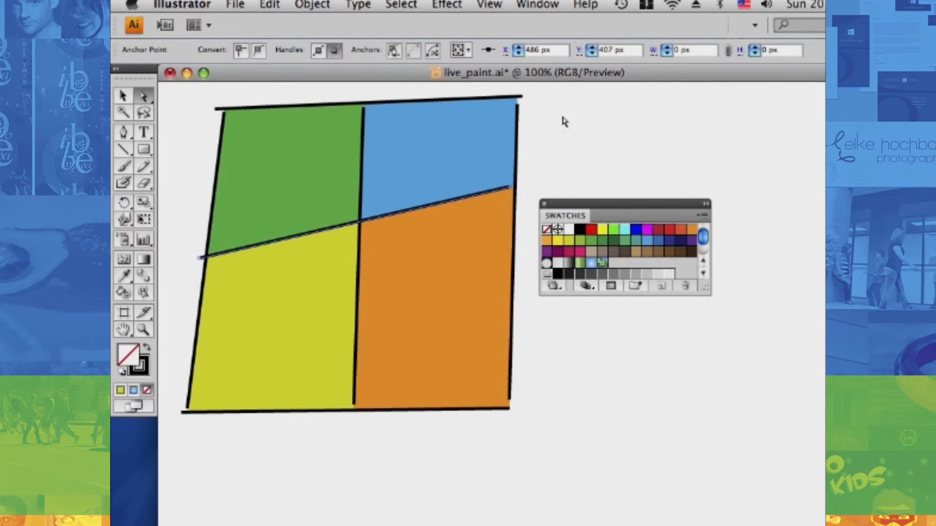
Try moving the upper anchor point of the right edge line outward to open a large gap, and undo the move.
{"action": "left_click_drag", "start_coordinate": [518, 105], "coordinate": [626, 126]}
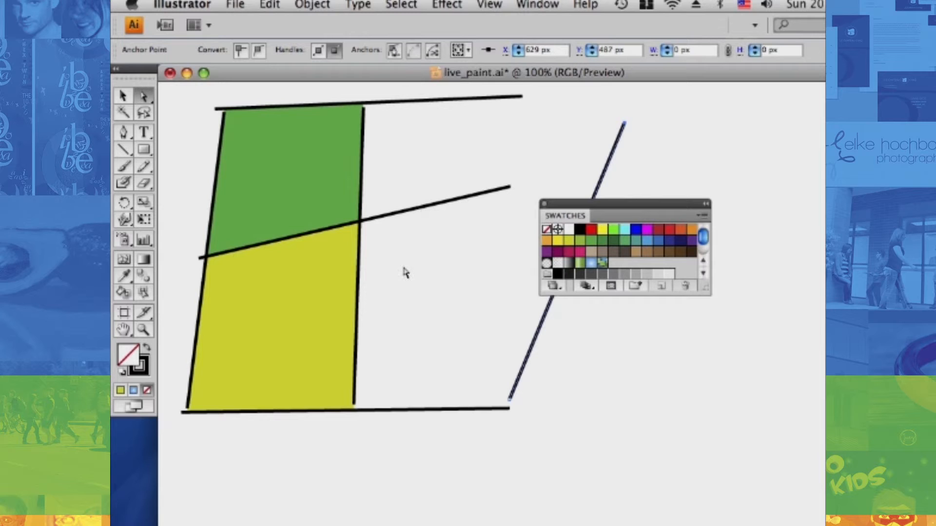
{"action": "key", "text": "super+z"}
{"action": "key", "text": "super+z"}
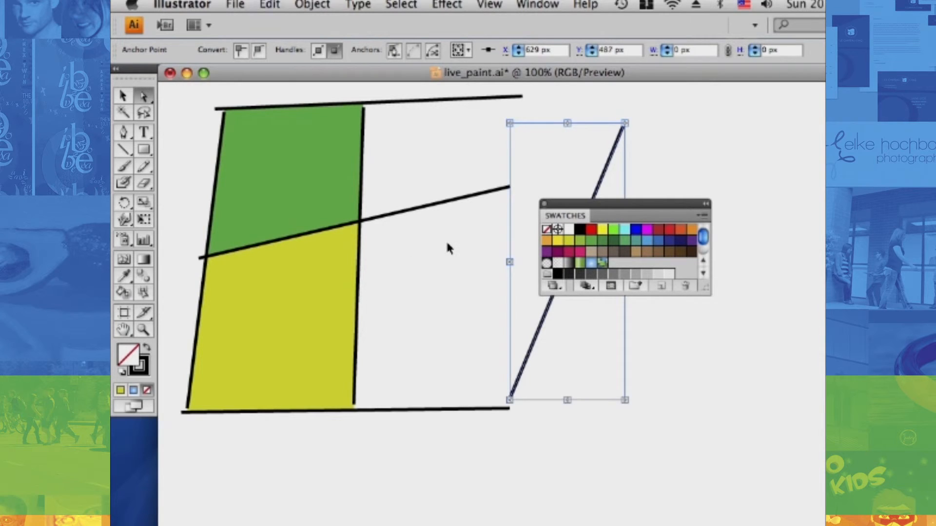
Release the whole Live Paint group back into plain paths, deselect them, and undo the release.
{"action": "left_click", "coordinate": [129, 100]}
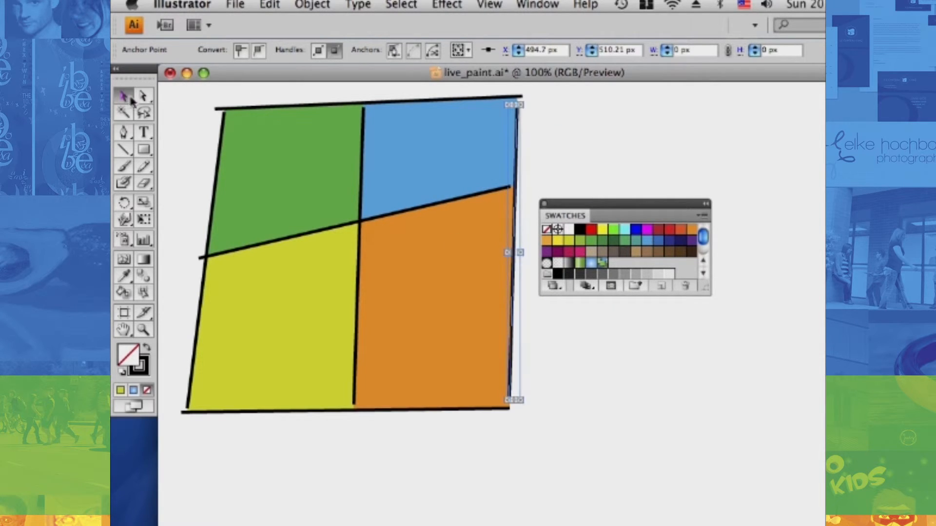
{"action": "left_click", "coordinate": [184, 114]}
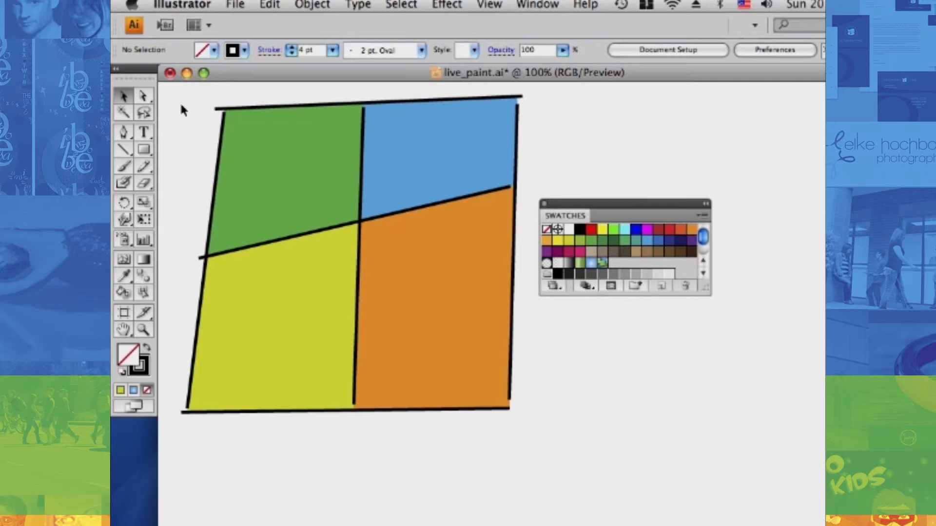
{"action": "left_click", "coordinate": [264, 123]}
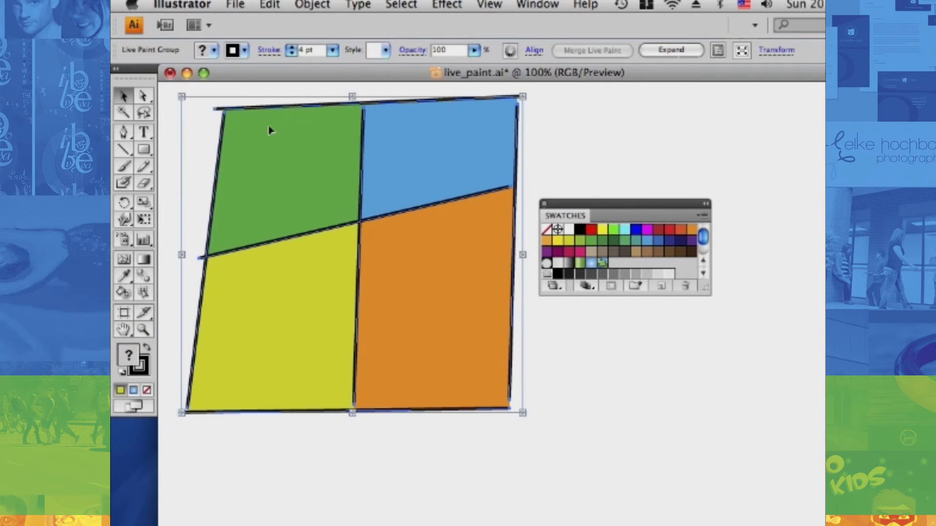
{"action": "left_click", "coordinate": [325, 7]}
{"action": "mouse_move", "coordinate": [366, 335]}
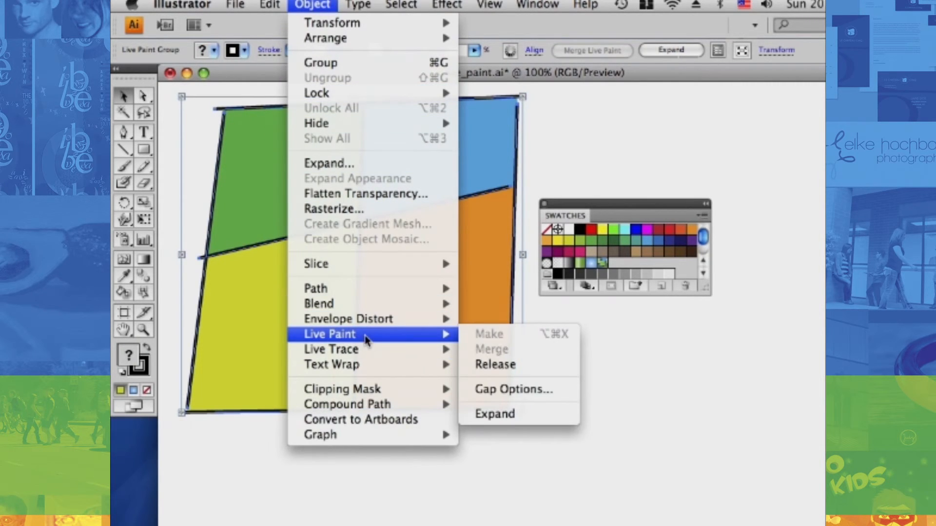
{"action": "left_click", "coordinate": [513, 365]}
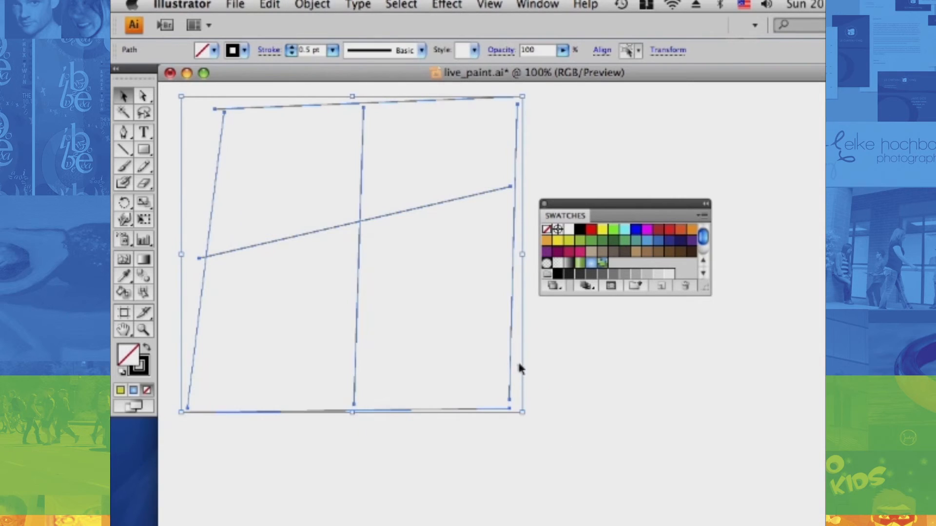
{"action": "left_click", "coordinate": [581, 360]}
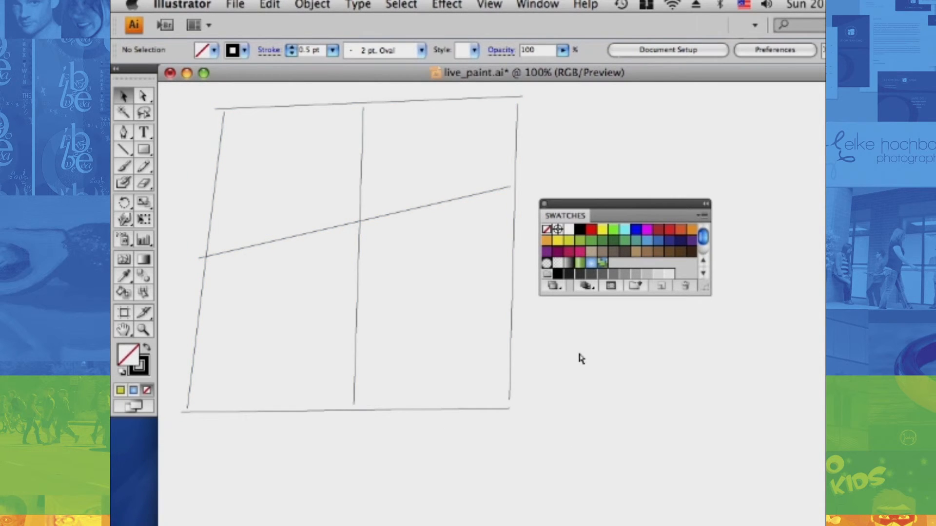
{"action": "key", "text": "super+z"}
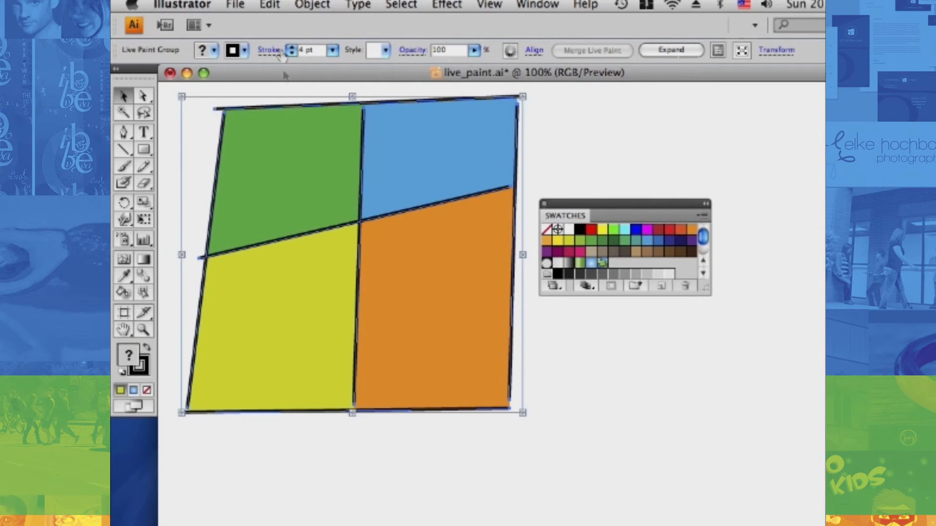
Expand the Live Paint group into separate fills and strokes.
{"action": "left_click", "coordinate": [316, 6]}
{"action": "mouse_move", "coordinate": [381, 330]}
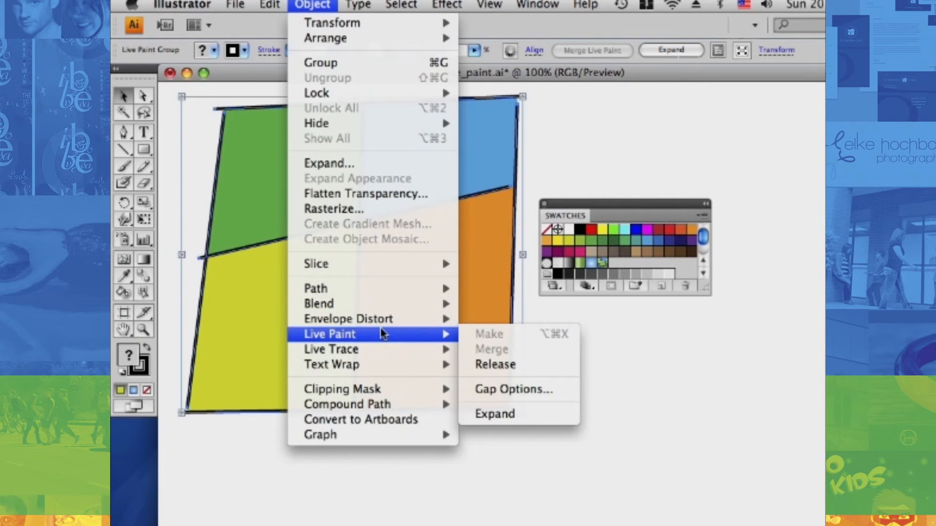
{"action": "left_click", "coordinate": [495, 415]}
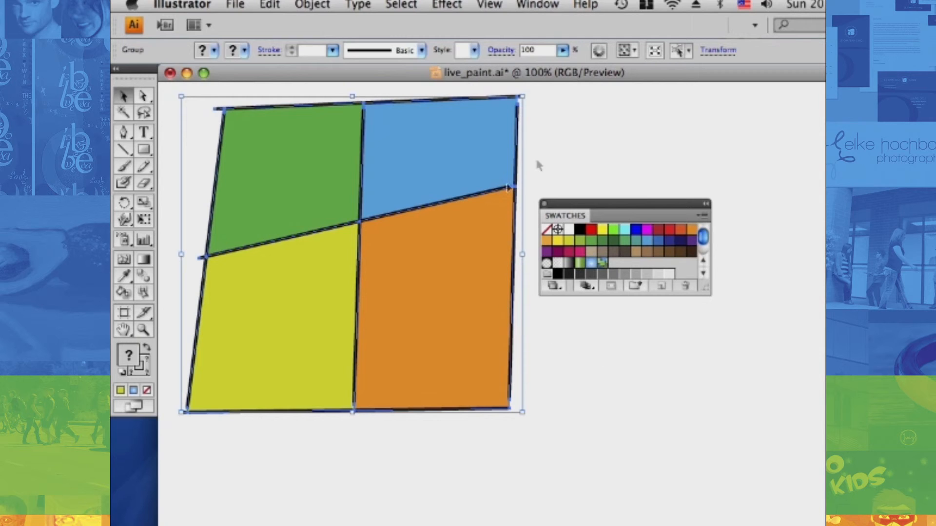
Ungroup the expanded artwork twice and deselect everything.
{"action": "left_click", "coordinate": [312, 4]}
{"action": "left_click", "coordinate": [327, 78]}
{"action": "left_click", "coordinate": [312, 4]}
{"action": "left_click", "coordinate": [334, 79]}
{"action": "left_click", "coordinate": [312, 5]}
{"action": "left_click", "coordinate": [577, 120]}
{"action": "left_click", "coordinate": [578, 122]}
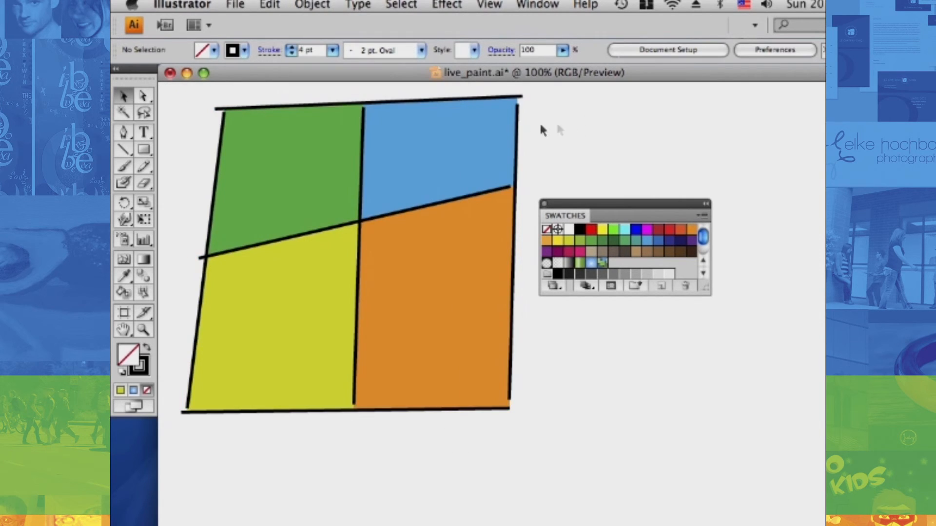
Move the blue, orange, yellow-green and green fill shapes outward, away from the black outlines, and clear the selection.
{"action": "left_click_drag", "start_coordinate": [469, 130], "coordinate": [634, 118]}
{"action": "left_click_drag", "start_coordinate": [483, 293], "coordinate": [599, 321]}
{"action": "left_click_drag", "start_coordinate": [325, 301], "coordinate": [258, 361]}
{"action": "left_click_drag", "start_coordinate": [307, 178], "coordinate": [210, 127]}
{"action": "left_click", "coordinate": [425, 258]}
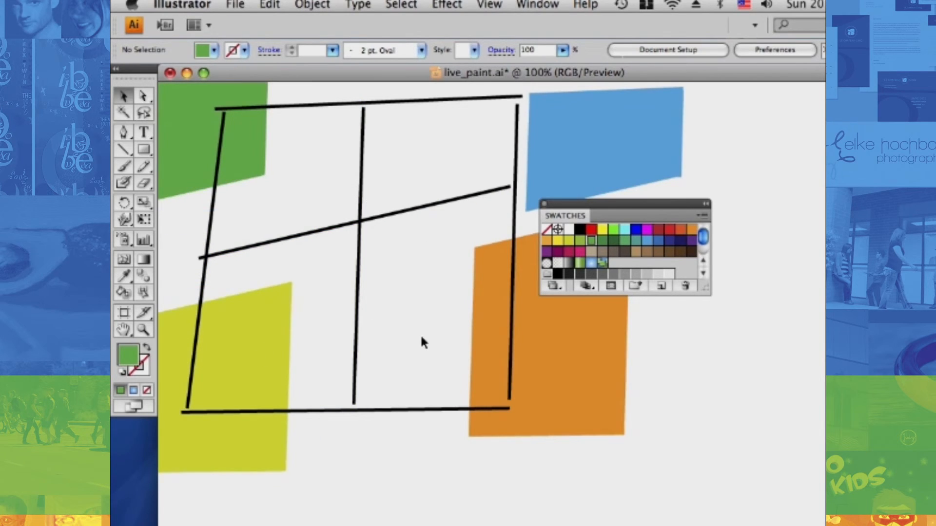